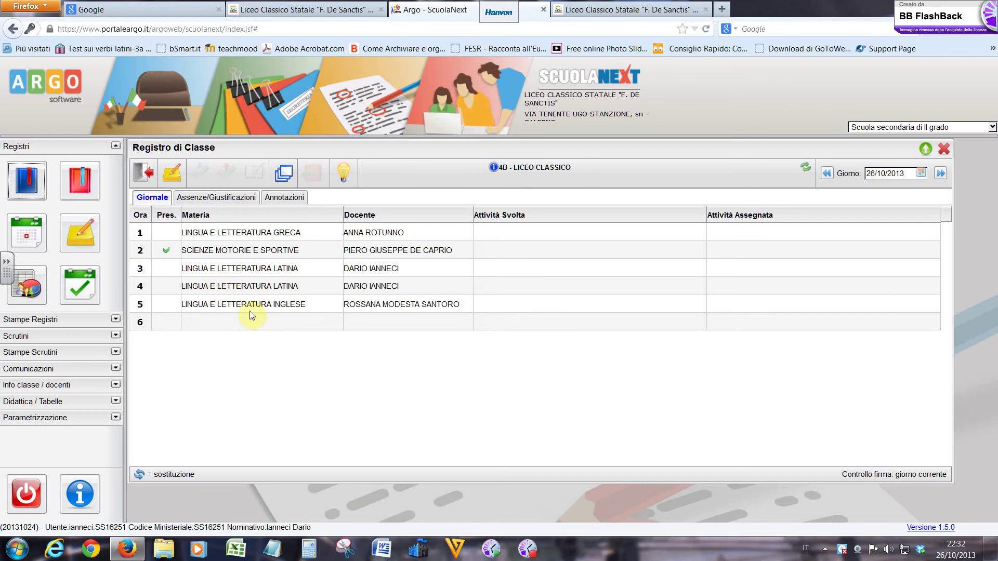
- Sign the teacher's presence for the third-hour LINGUA E LETTERATURA LATINA lesson of class 4B
{"action": "left_click", "coordinate": [233, 271]}
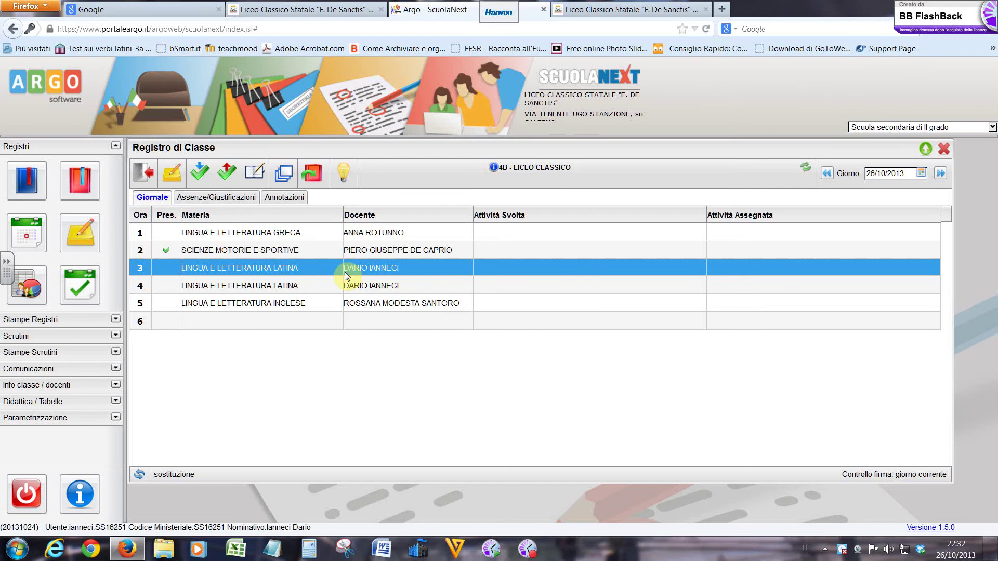
{"action": "left_click", "coordinate": [202, 177]}
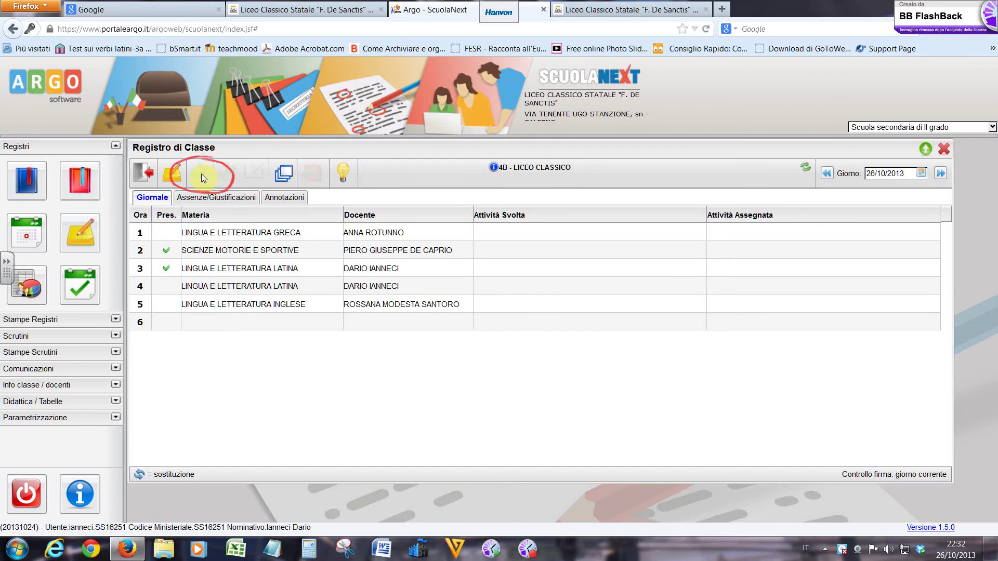
- Open the third-hour Latin lesson entry for editing and try "Controllo dei compiti assegnati." as the completed activity, clearing it again
{"action": "left_click", "coordinate": [281, 270]}
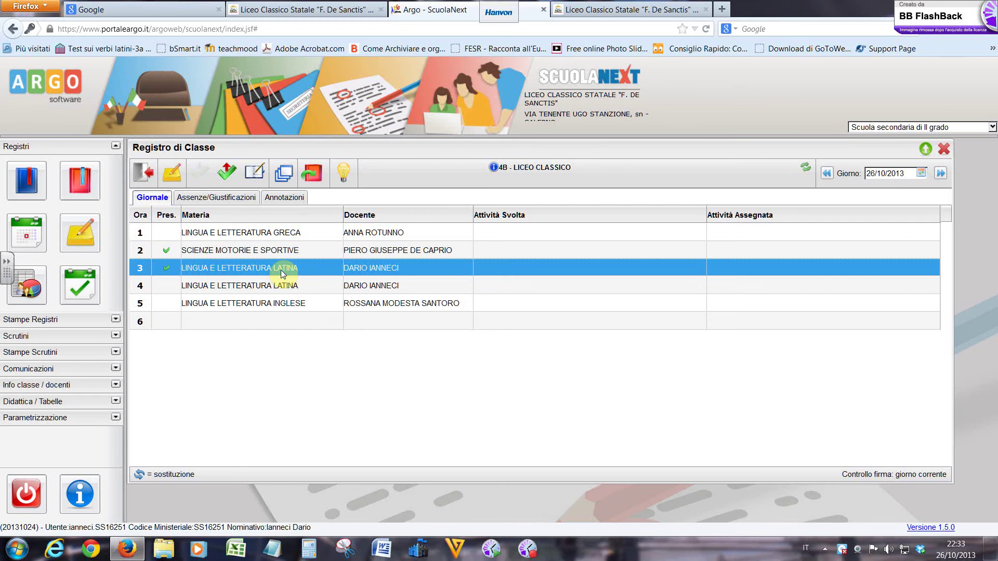
{"action": "left_click", "coordinate": [256, 176]}
{"action": "left_click", "coordinate": [255, 176]}
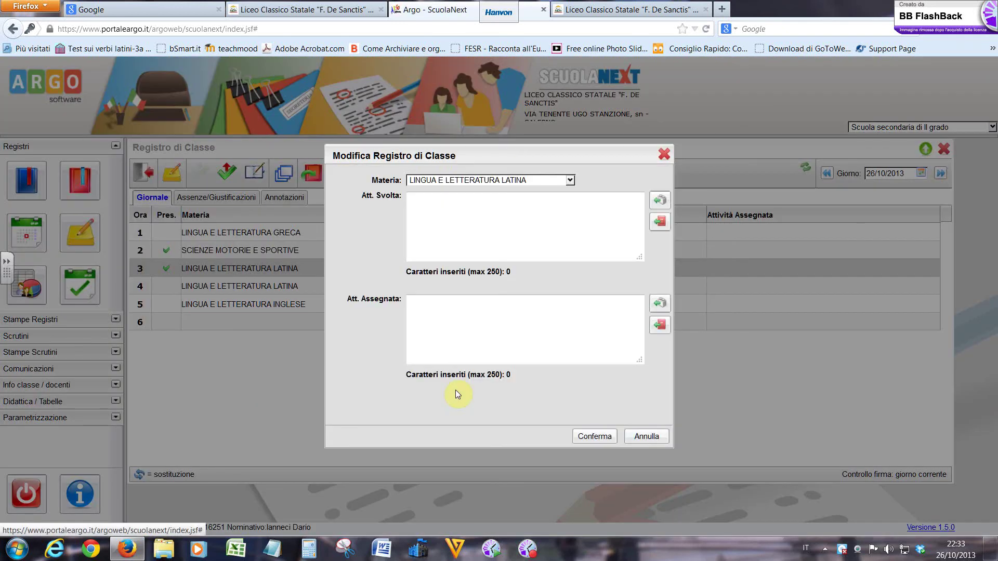
{"action": "left_click", "coordinate": [440, 231]}
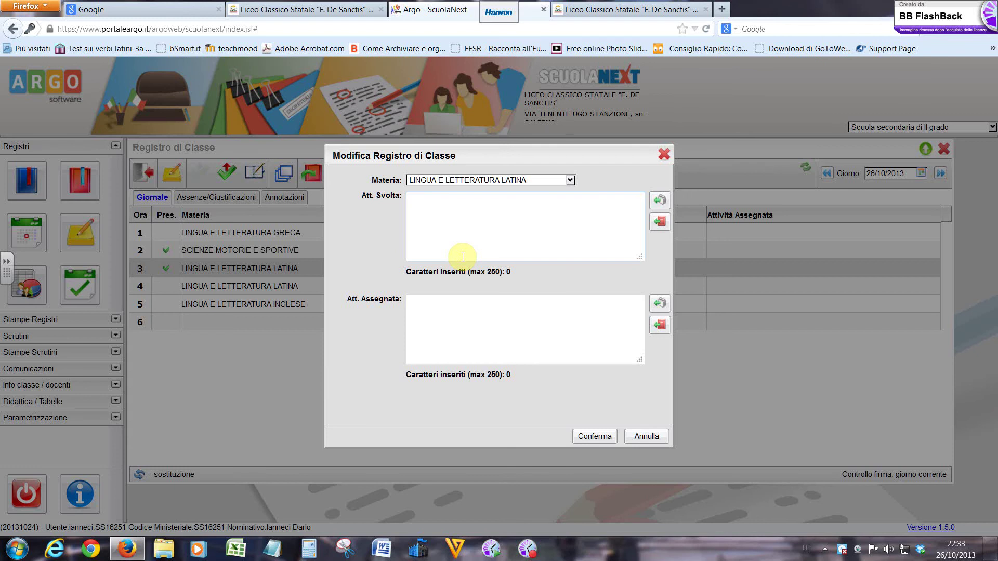
{"action": "type", "text": "Controllo dei compiti ss"}
{"action": "key", "text": "BackSpace"}
{"action": "type", "text": "ssegnati."}
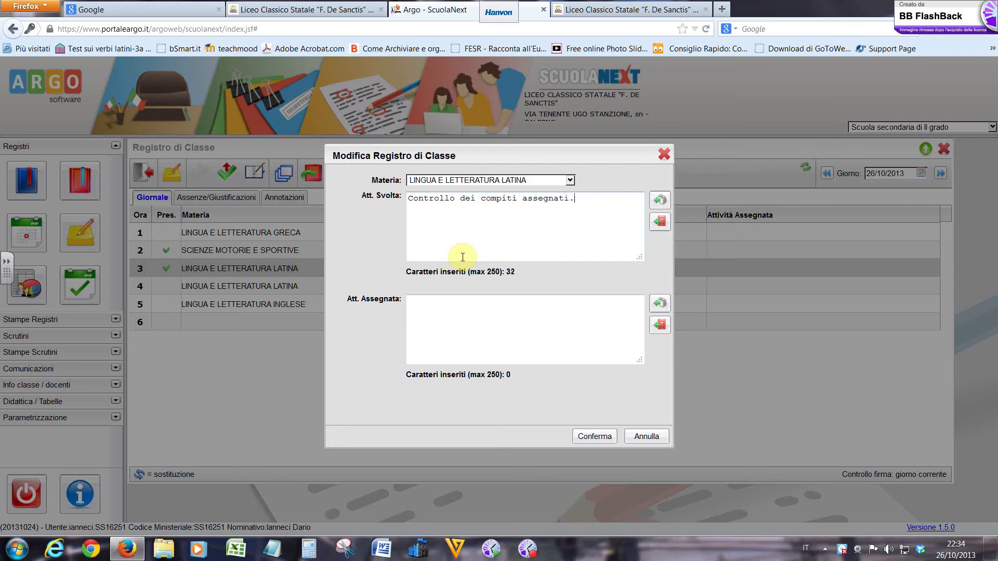
{"action": "key", "text": "ctrl+a"}
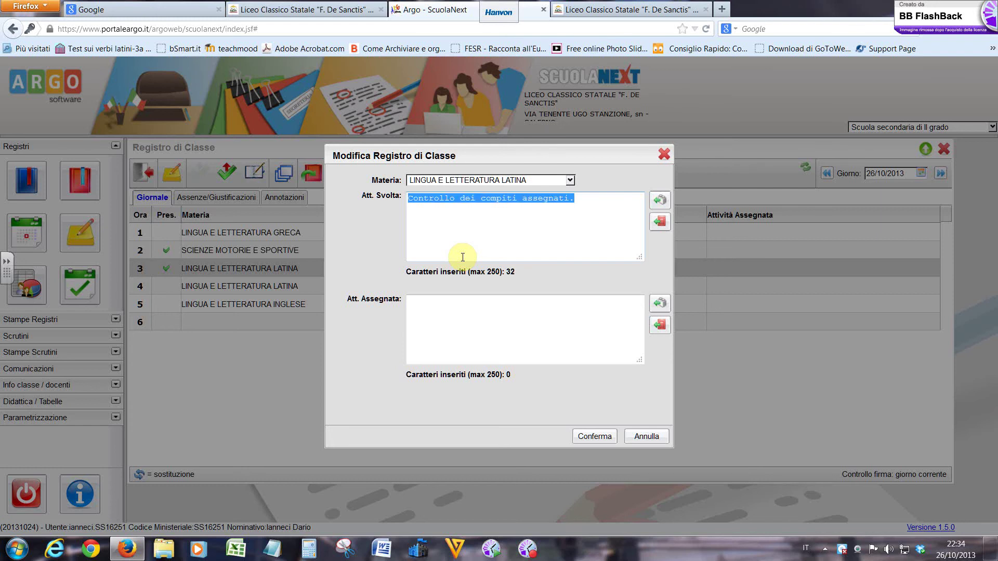
{"action": "key", "text": "BackSpace"}
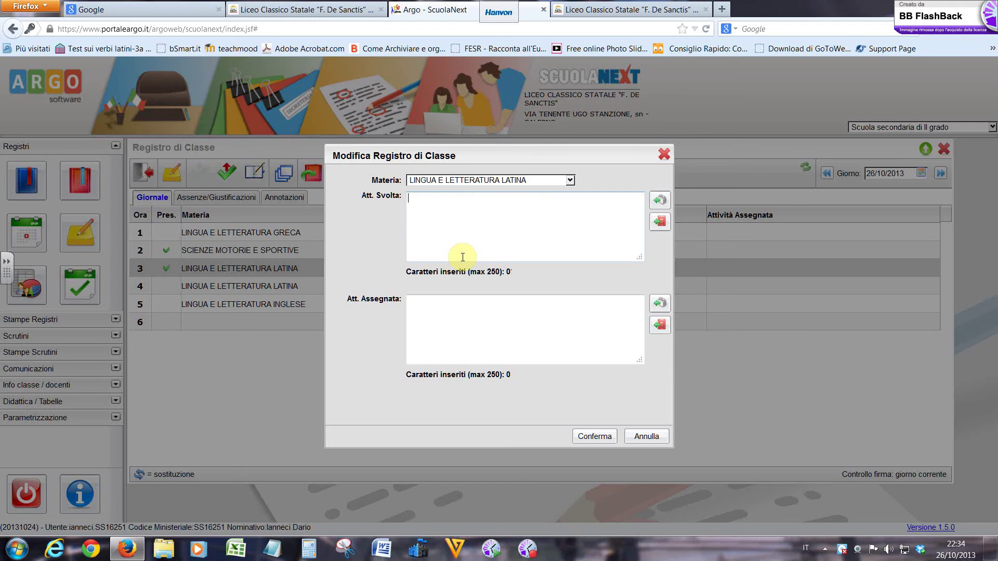
- Enter "Salllustio: cenni biografici e carattere delle opere." as the completed activity of the lesson
{"action": "type", "text": "Sallu"}
{"action": "key", "text": "BackSpace"}
{"action": "key", "text": "BackSpace"}
{"action": "type", "text": "llustic"}
{"action": "type", "text": ": cenni biografici "}
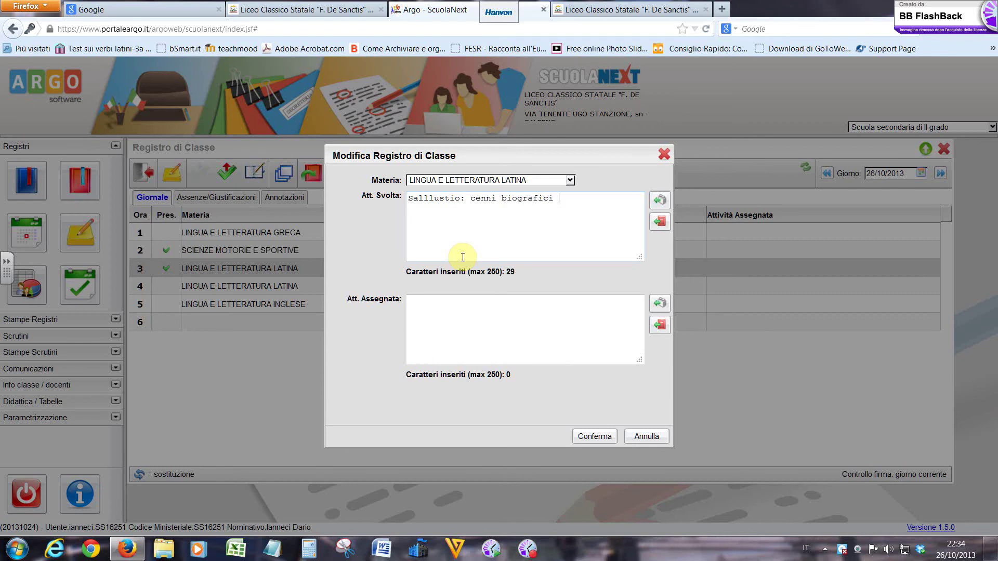
{"action": "type", "text": "e carattere delle opere."}
- Enter "Leggere e studiare le pargine 88-95 del libro di testo." as the assigned activity and discard the lesson entry
{"action": "left_click", "coordinate": [459, 322]}
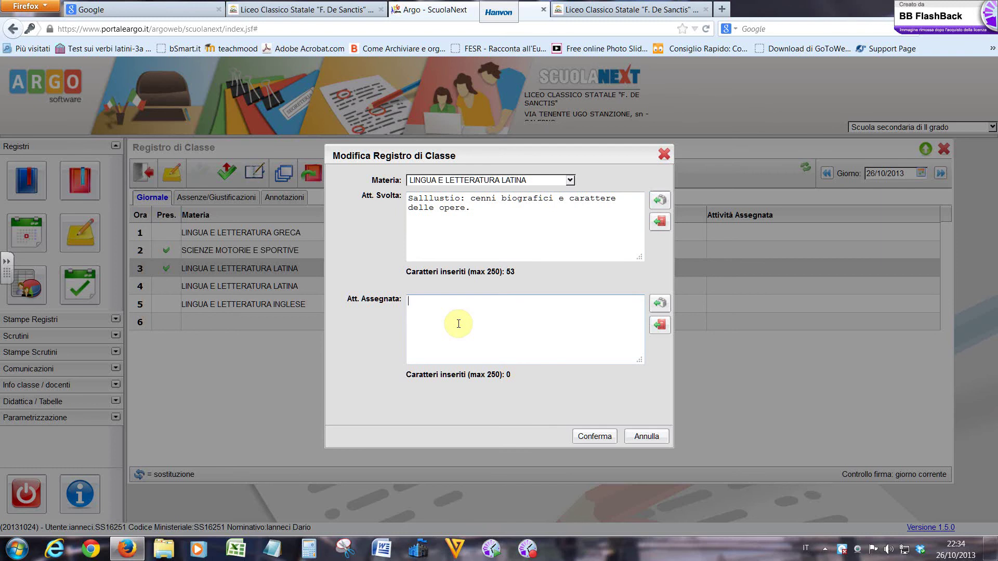
{"action": "type", "text": "Leggere e studiare le pargine "}
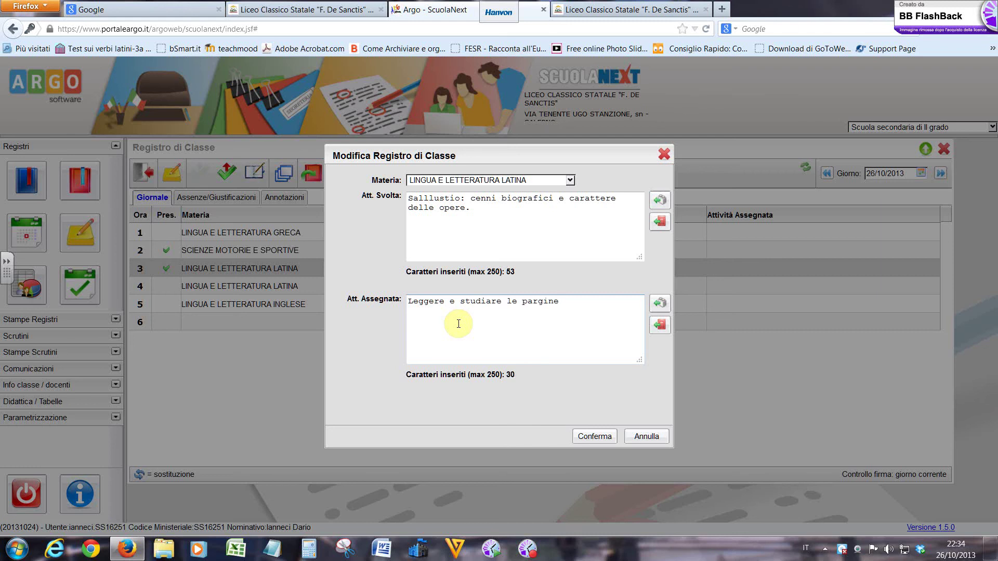
{"action": "type", "text": "88-95 del libro di testo."}
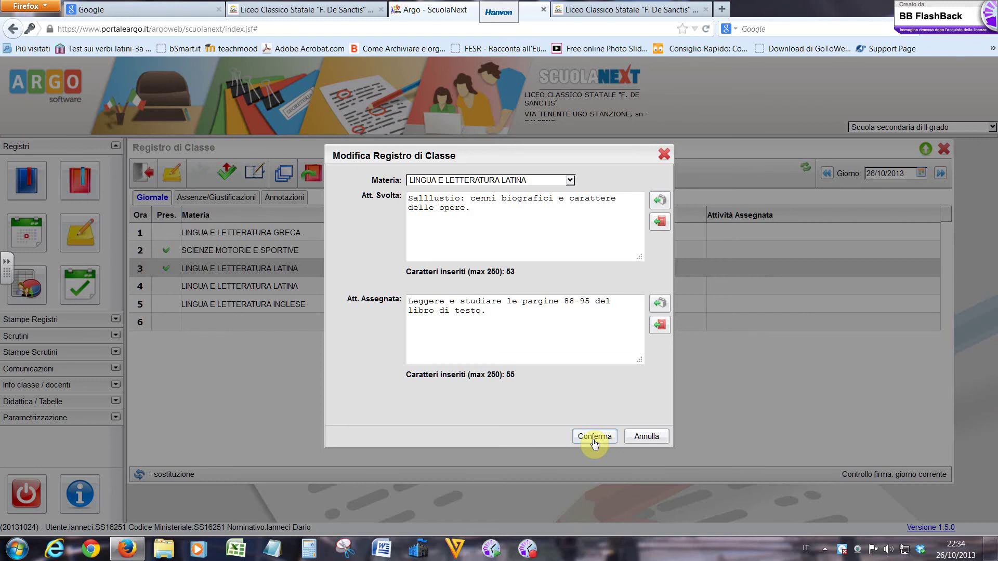
{"action": "left_click", "coordinate": [648, 436]}
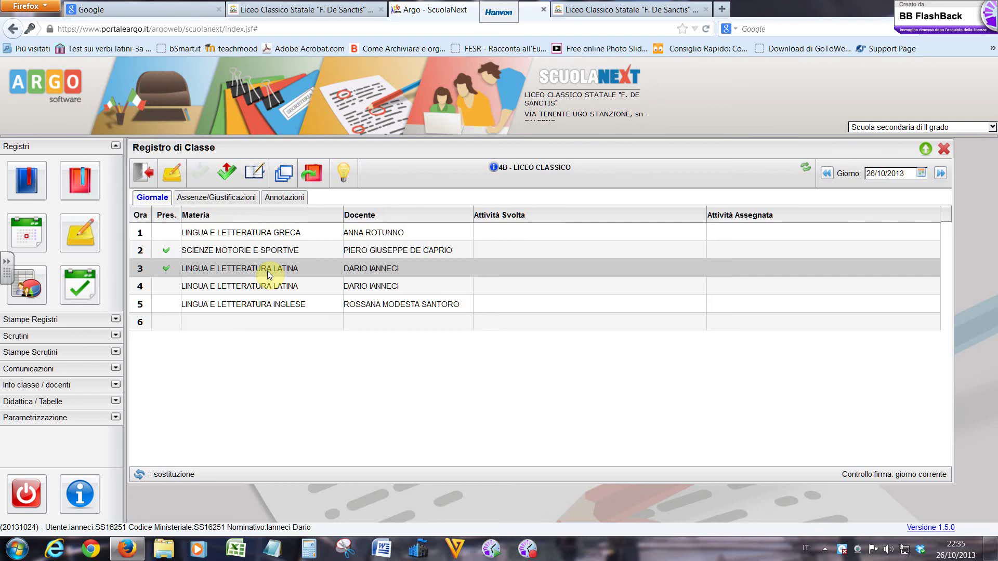
- Open the 26/10/2013 attendance record of student 17, review the absence types and choose ASSENZA
{"action": "left_click", "coordinate": [202, 201]}
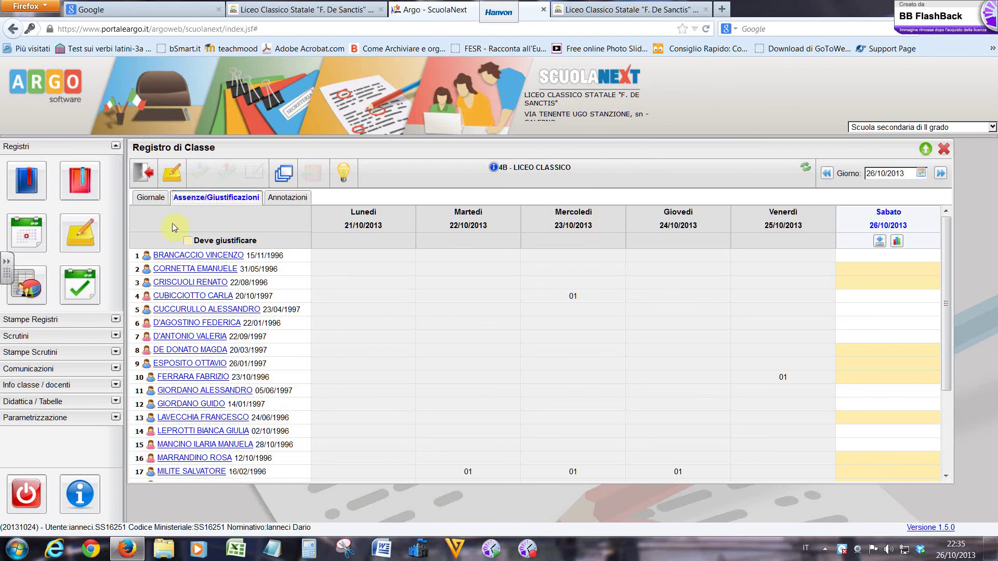
{"action": "left_click", "coordinate": [201, 473]}
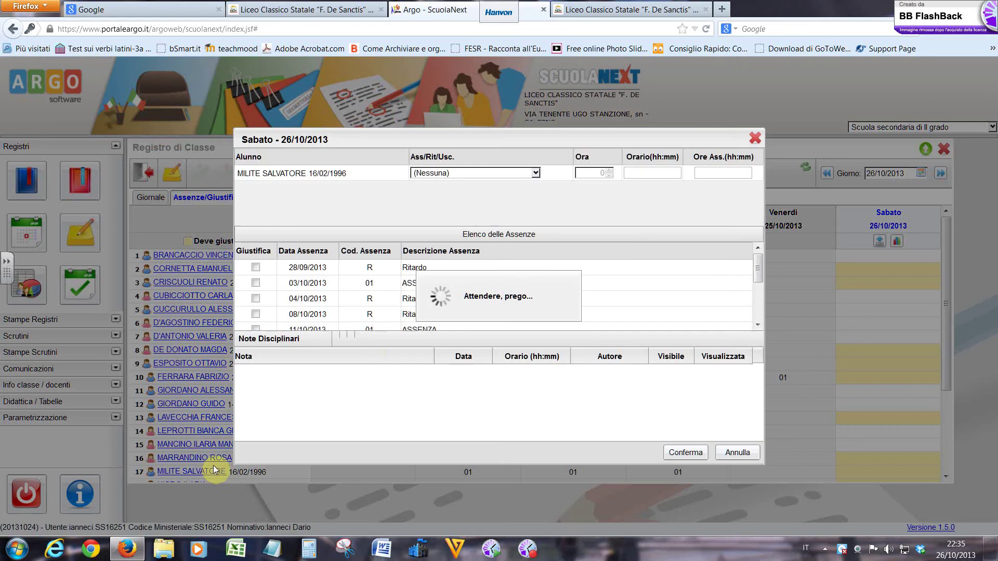
{"action": "left_click", "coordinate": [535, 173]}
{"action": "scroll", "coordinate": [535, 206], "scroll_direction": "down", "scroll_amount": 5}
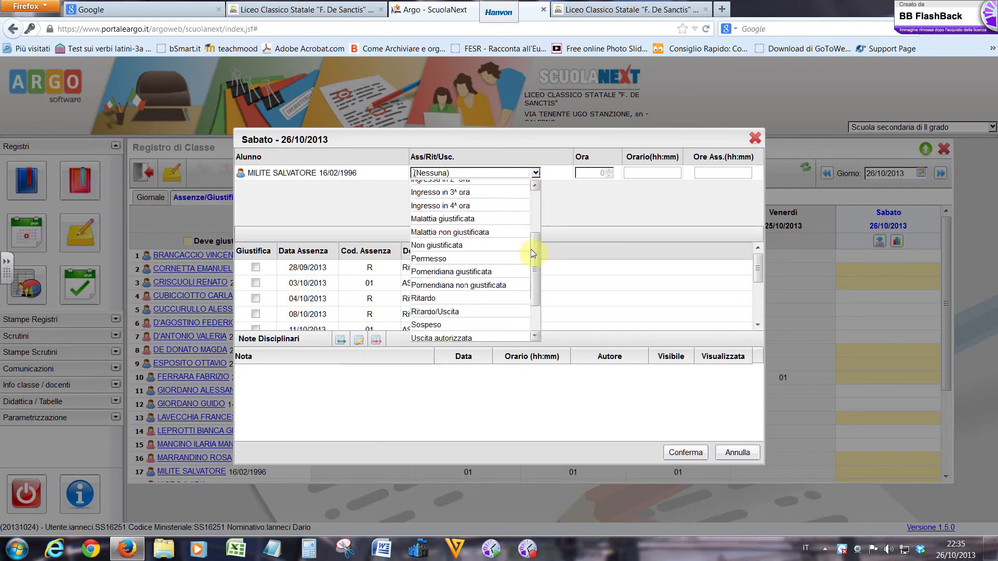
{"action": "scroll", "coordinate": [536, 204], "scroll_direction": "up", "scroll_amount": 5}
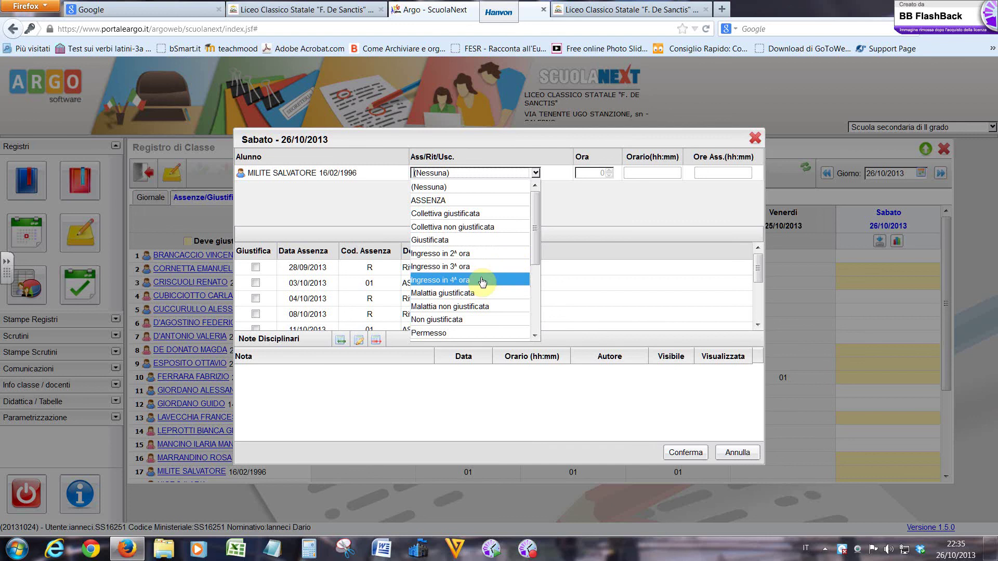
{"action": "left_click_drag", "start_coordinate": [535, 241], "coordinate": [534, 323]}
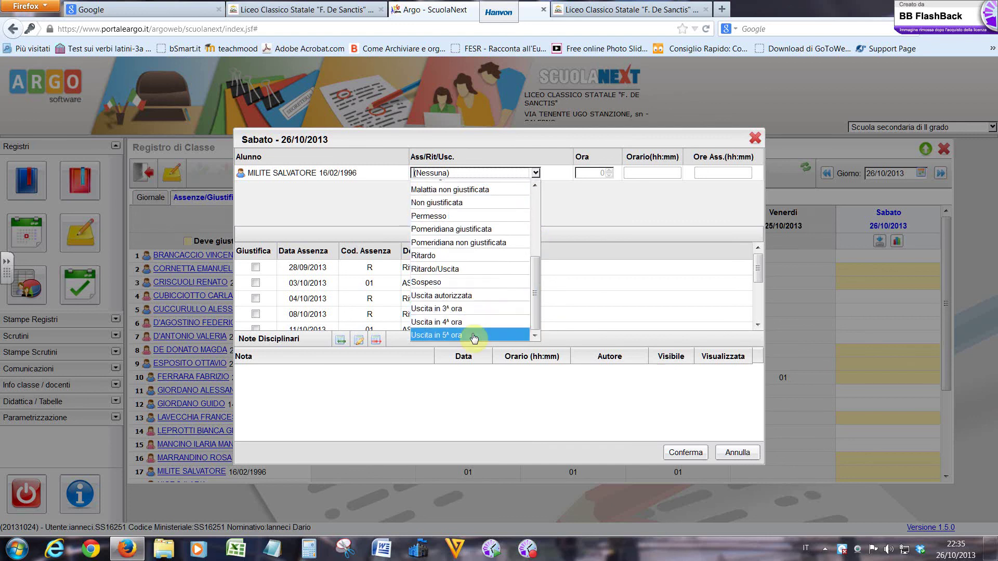
{"action": "left_click_drag", "start_coordinate": [534, 285], "coordinate": [536, 214]}
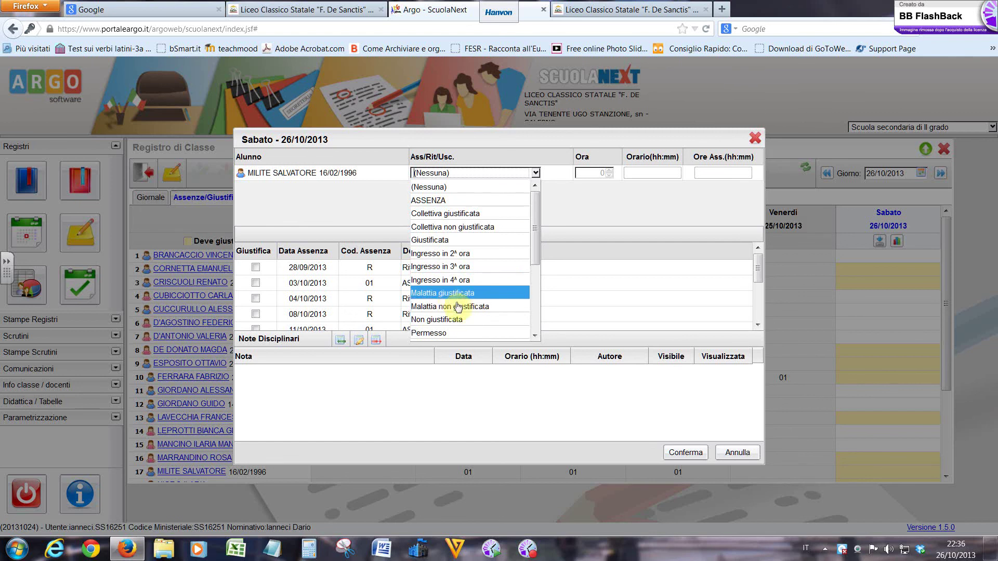
{"action": "left_click_drag", "start_coordinate": [530, 237], "coordinate": [520, 197]}
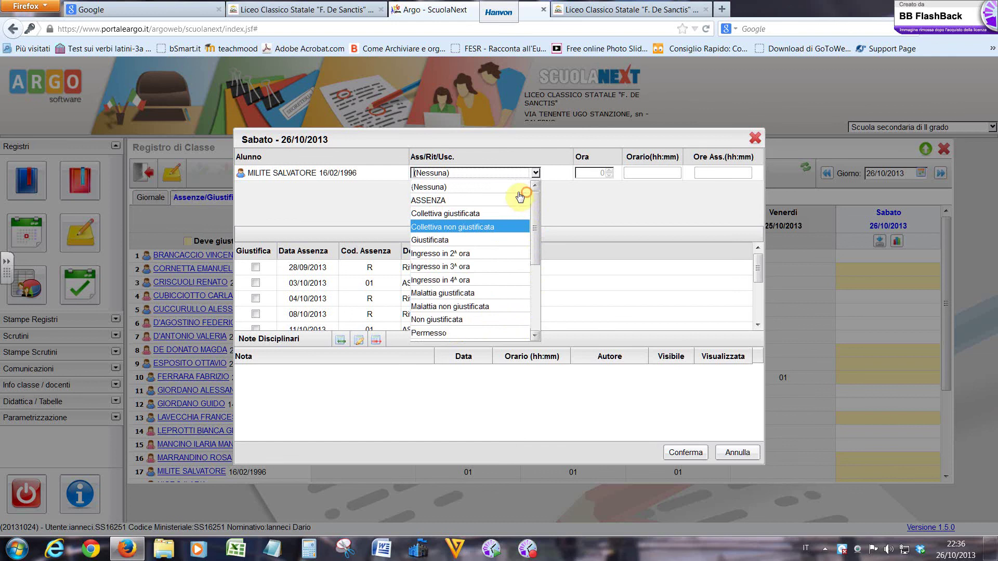
{"action": "left_click", "coordinate": [482, 204]}
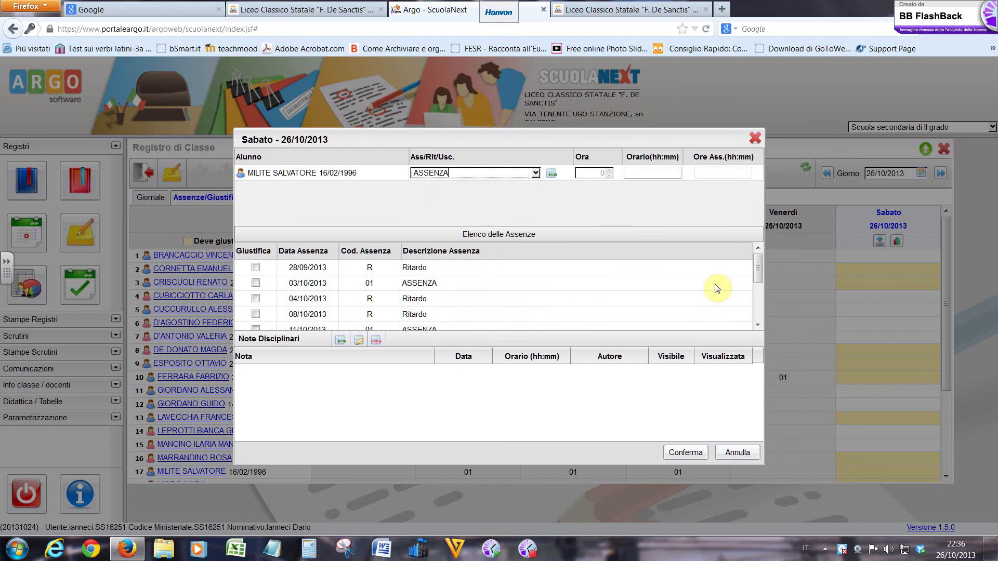
- Mark the student's ASSENZA entries of 03/10, 11/10, 15/10, 17/10, 22/10 and 24/10/2013 as justified
{"action": "left_click", "coordinate": [757, 293]}
{"action": "left_click_drag", "start_coordinate": [757, 295], "coordinate": [760, 256]}
{"action": "left_click", "coordinate": [256, 284]}
{"action": "scroll", "coordinate": [257, 304], "scroll_direction": "down", "scroll_amount": 1}
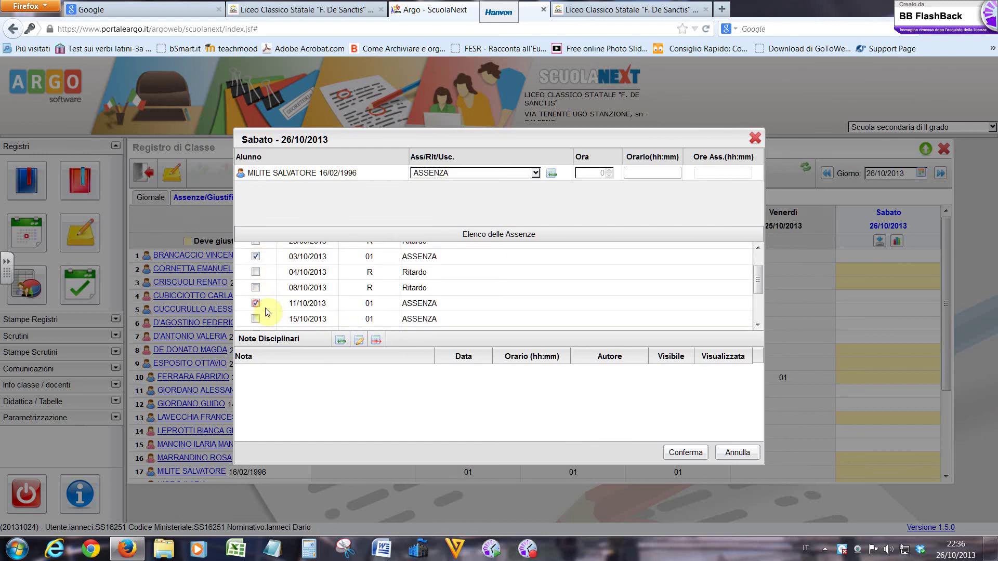
{"action": "scroll", "coordinate": [265, 313], "scroll_direction": "down", "scroll_amount": 1}
{"action": "scroll", "coordinate": [259, 317], "scroll_direction": "down", "scroll_amount": 1}
{"action": "left_click", "coordinate": [256, 292]}
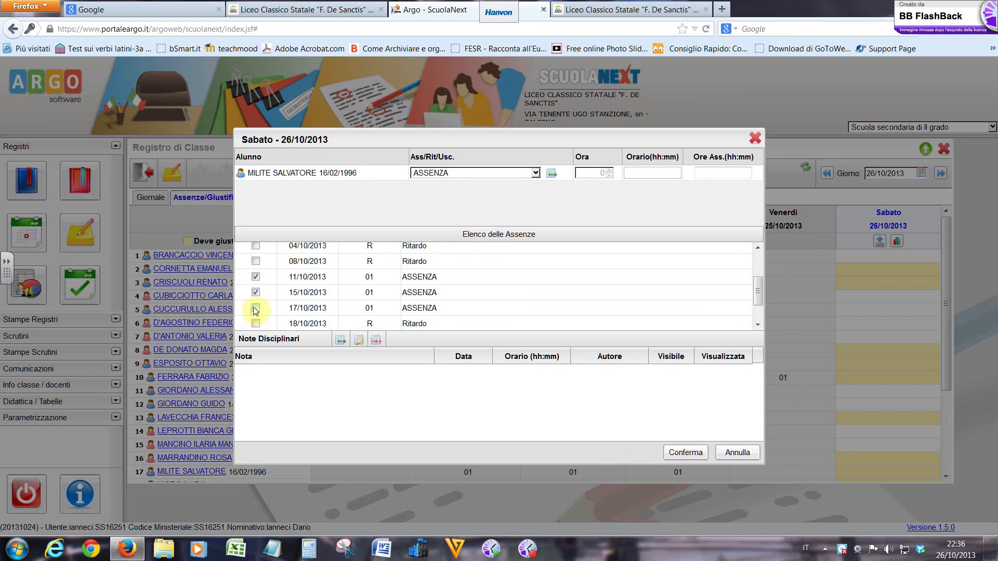
{"action": "left_click", "coordinate": [256, 308]}
{"action": "scroll", "coordinate": [258, 310], "scroll_direction": "down", "scroll_amount": 2}
{"action": "left_click", "coordinate": [257, 307]}
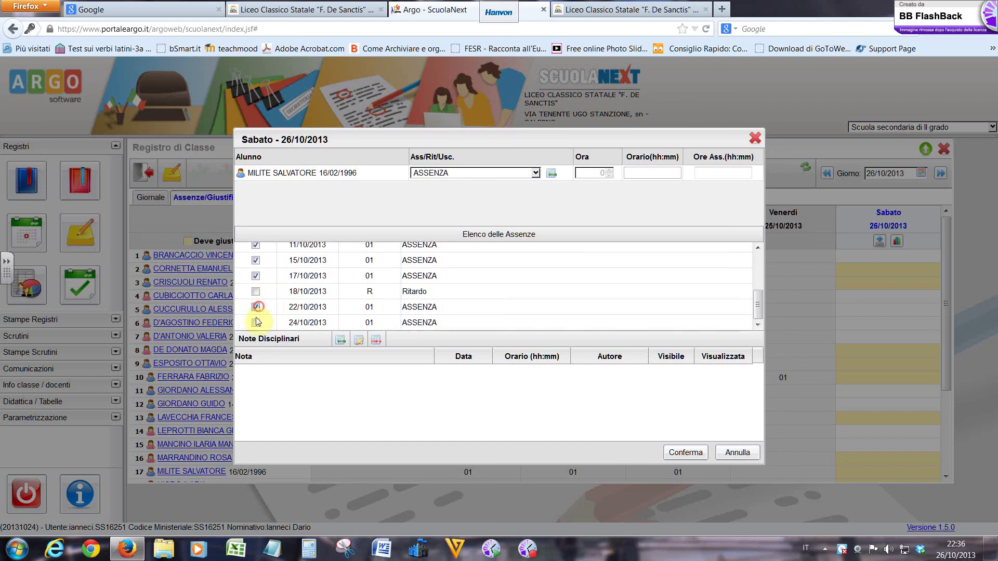
{"action": "left_click", "coordinate": [256, 322]}
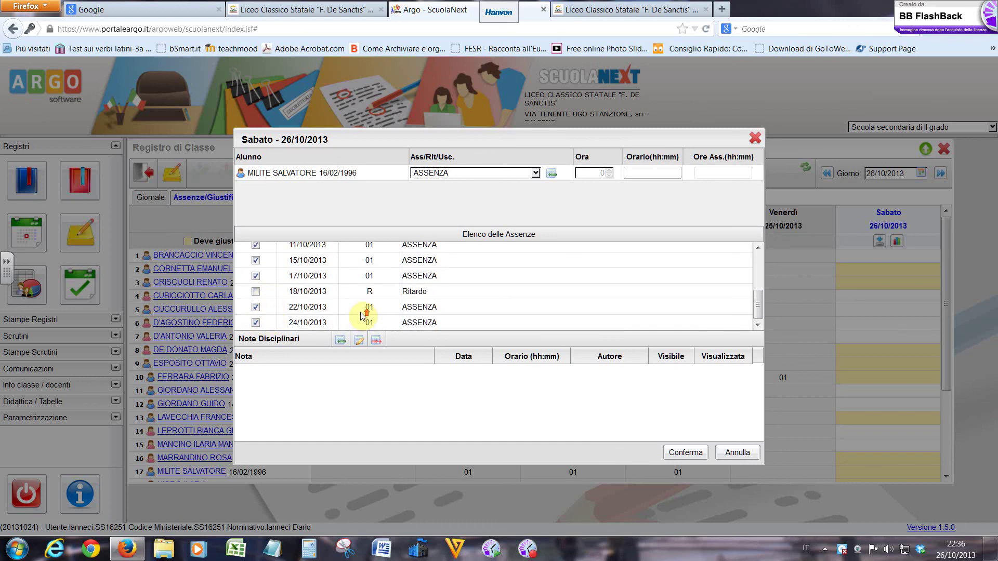
{"action": "scroll", "coordinate": [363, 315], "scroll_direction": "up", "scroll_amount": 5}
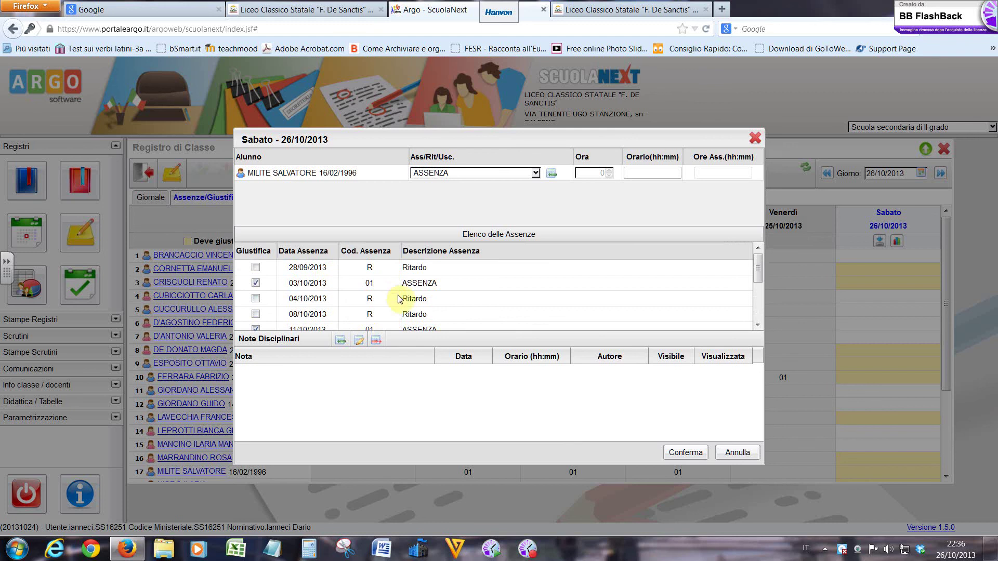
- Draft the disciplinary note "L'alunno X distrurba la lezione" at 10:25, visible to the family, and discard both the note and the attendance changes
{"action": "left_click", "coordinate": [342, 341]}
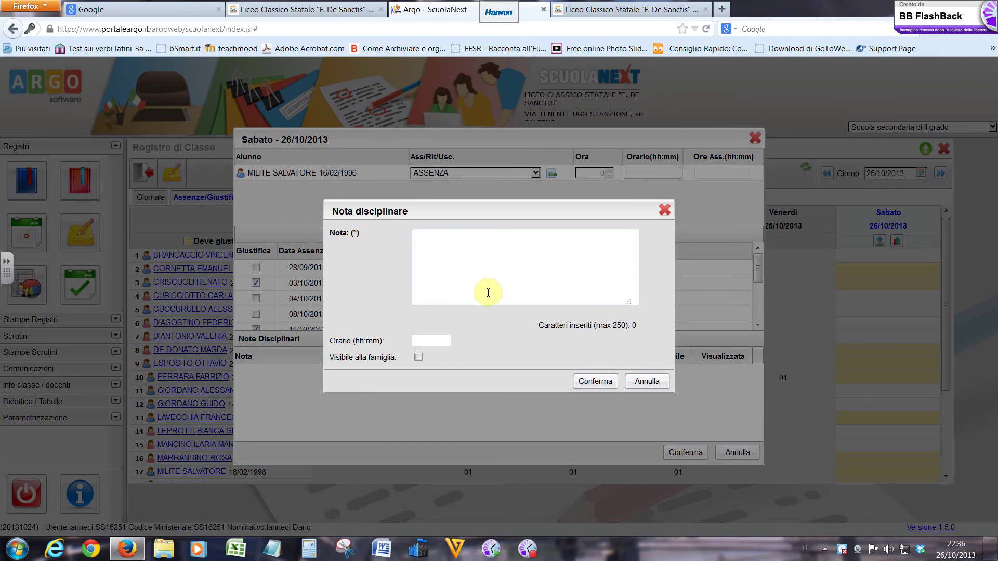
{"action": "type", "text": "L'alunno X dist"}
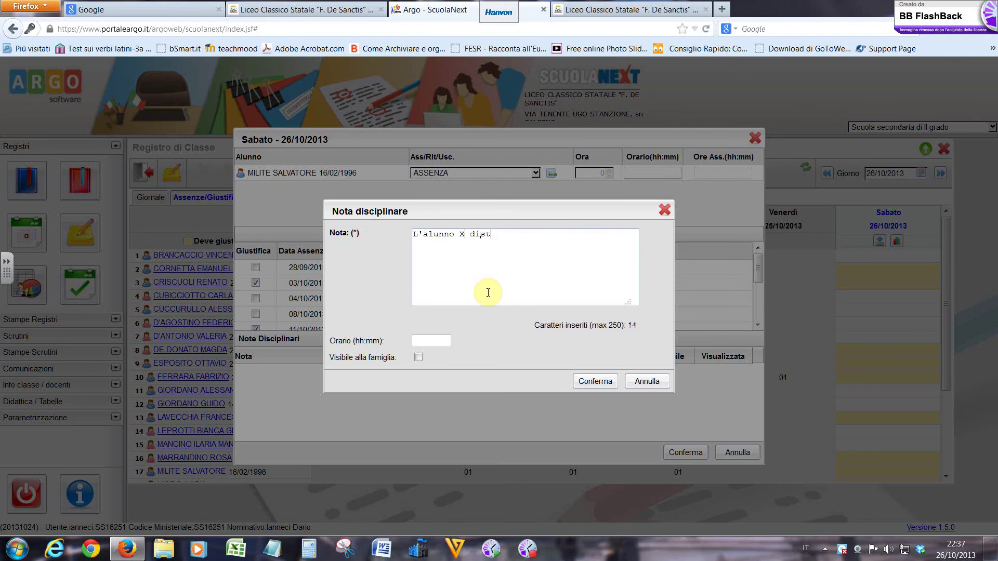
{"action": "type", "text": "rurba la lezione"}
{"action": "left_click", "coordinate": [441, 343]}
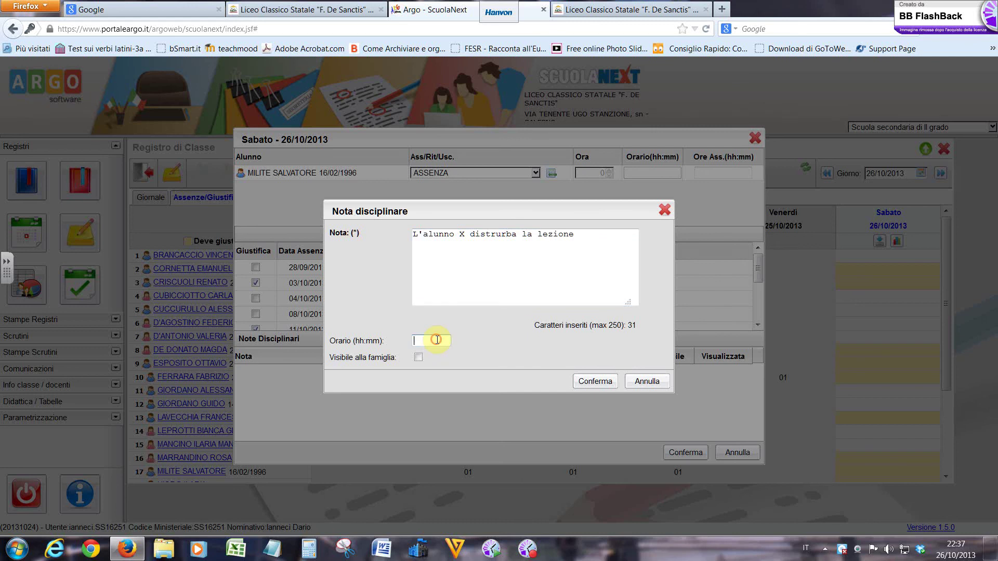
{"action": "type", "text": "10:25"}
{"action": "left_click", "coordinate": [419, 357]}
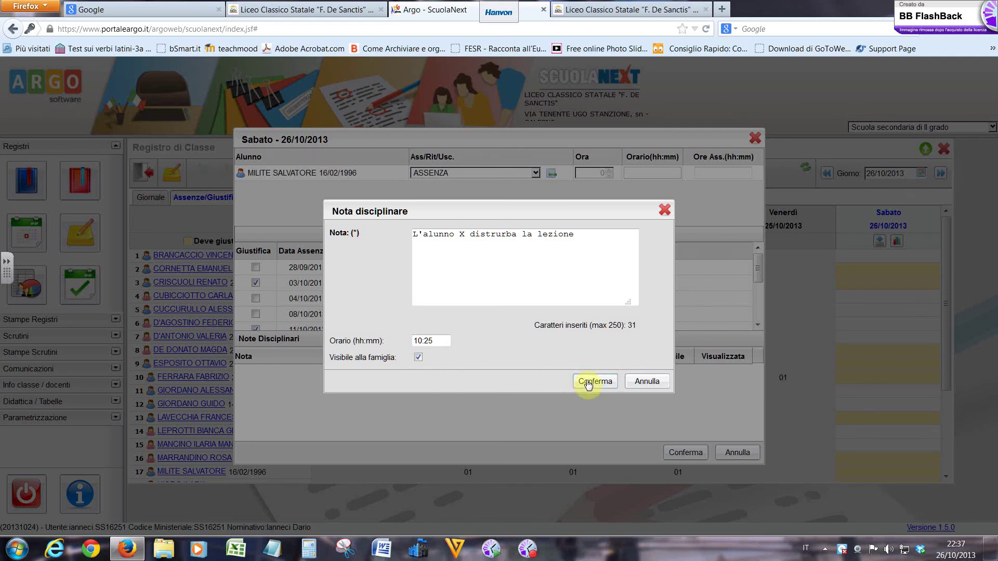
{"action": "left_click", "coordinate": [648, 382]}
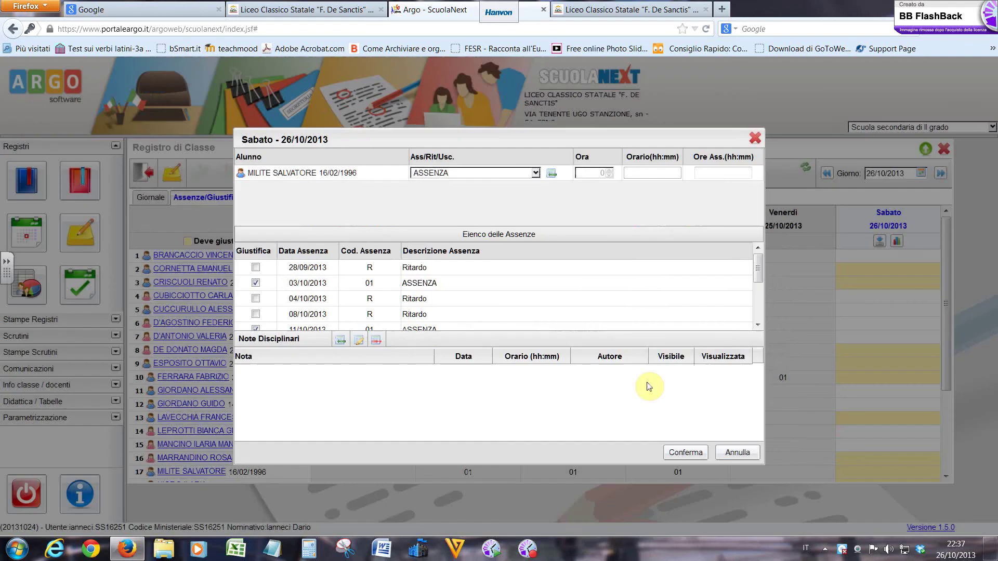
{"action": "left_click", "coordinate": [744, 455]}
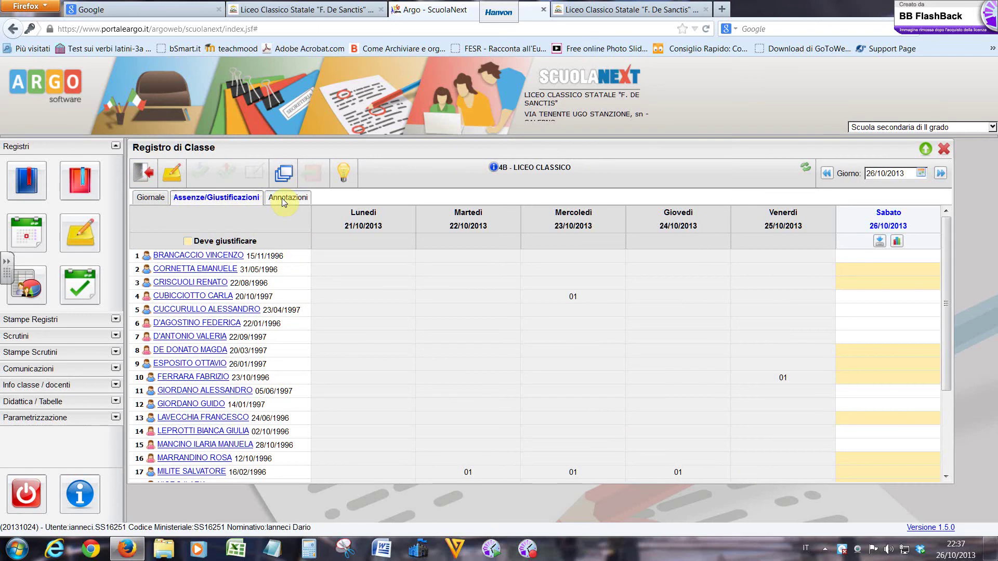
- Draft the 26/10/2013 class annotation "Gli alunni X ed Y parteciperanno il giorno 21 novembre ai campionati di corsa campestre." and discard it
{"action": "left_click", "coordinate": [284, 200]}
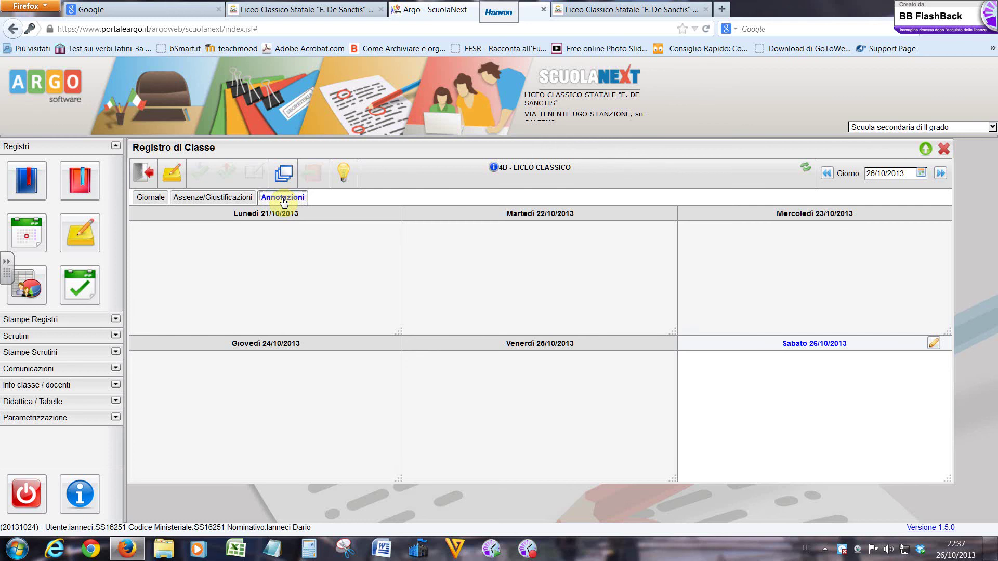
{"action": "left_click", "coordinate": [933, 346]}
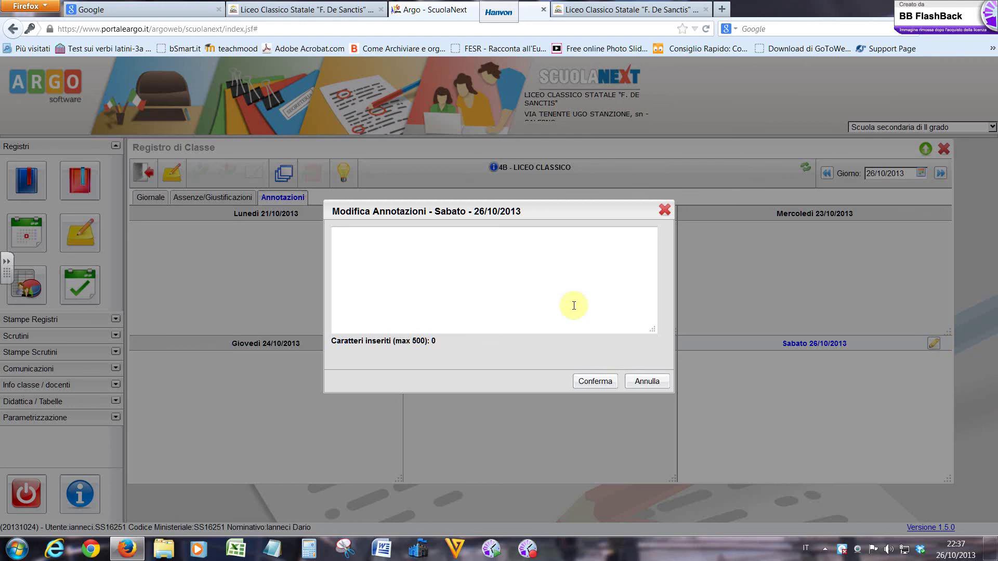
{"action": "left_click", "coordinate": [502, 266]}
{"action": "type", "text": "Gli alunnix"}
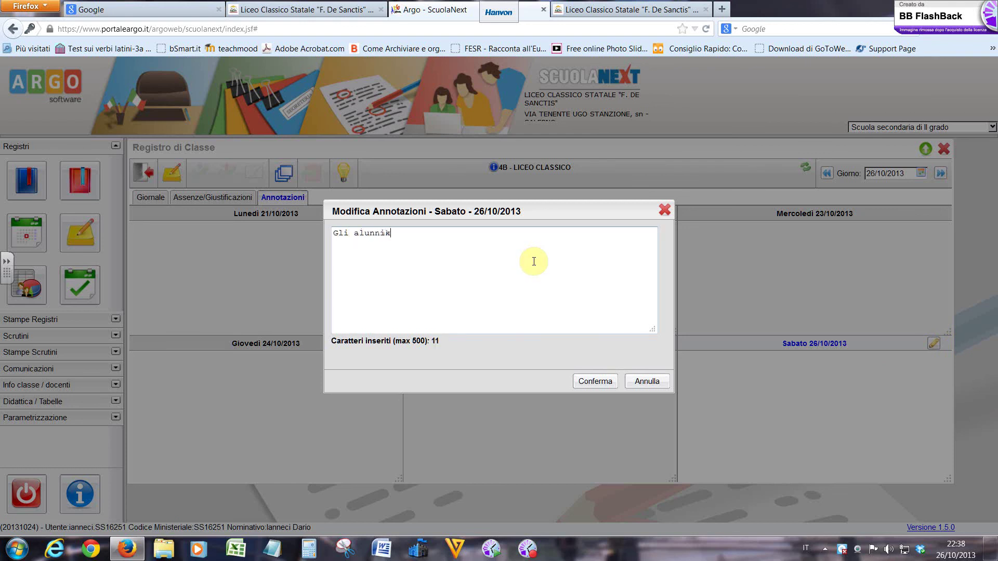
{"action": "key", "text": "BackSpace"}
{"action": "type", "text": "X ed Y parteciperaano"}
{"action": "key", "text": "BackSpace"}
{"action": "key", "text": "BackSpace"}
{"action": "type", "text": "nno il giorno 21"}
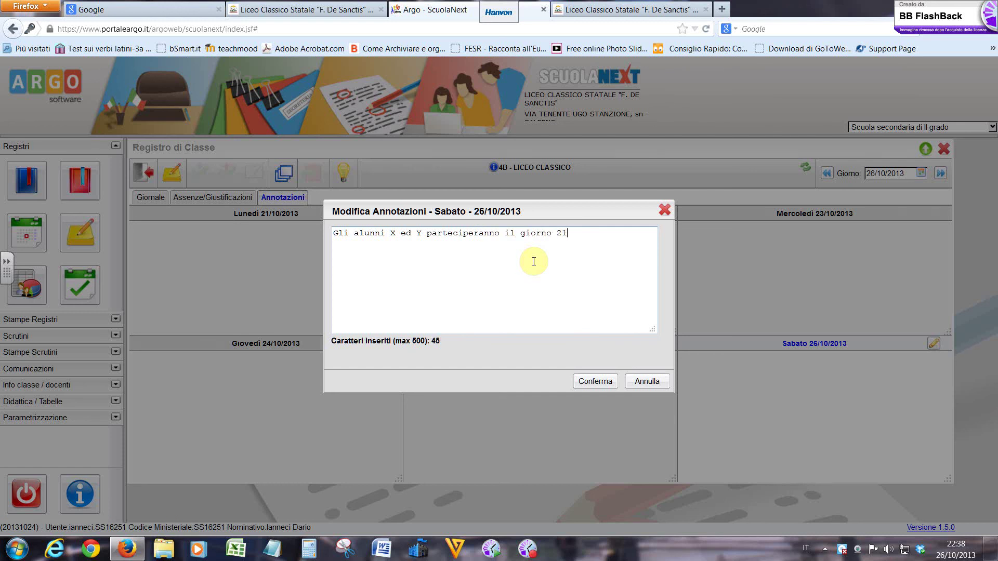
{"action": "type", "text": " novembre ai campi"}
{"action": "type", "text": "onati"}
{"action": "key", "text": "BackSpace"}
{"action": "key", "text": "BackSpace"}
{"action": "type", "text": "ti di corsa ca"}
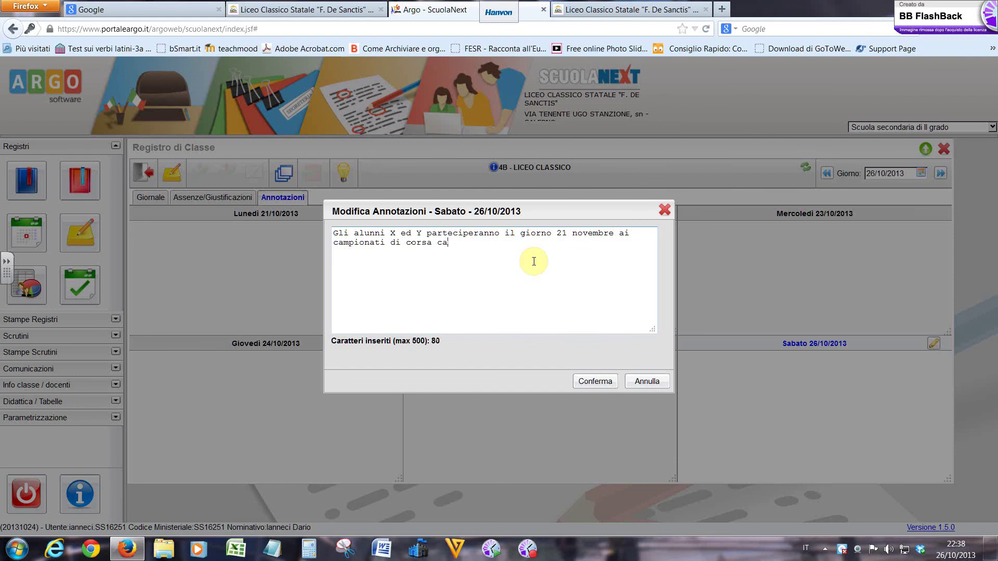
{"action": "type", "text": "mpestre."}
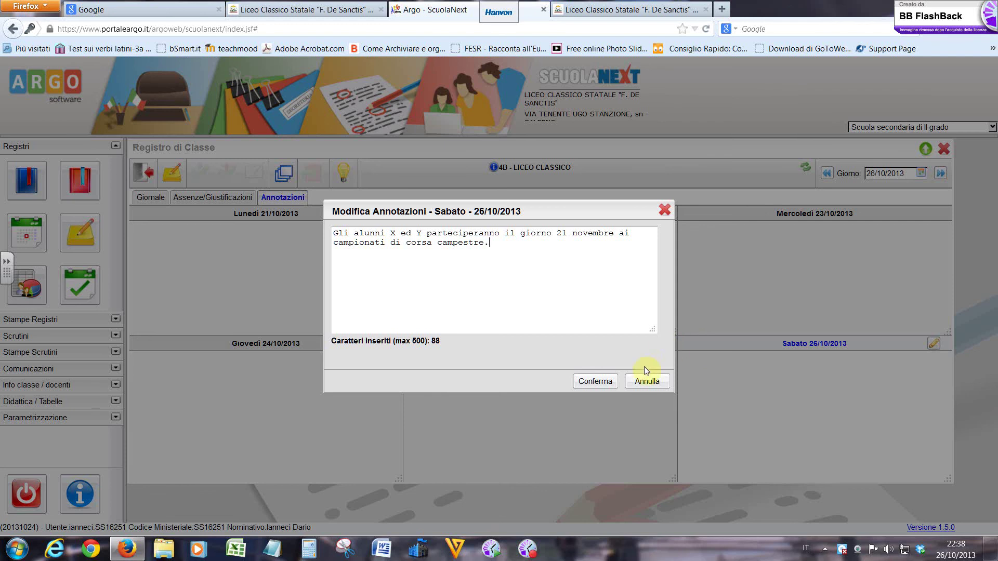
{"action": "left_click", "coordinate": [645, 384]}
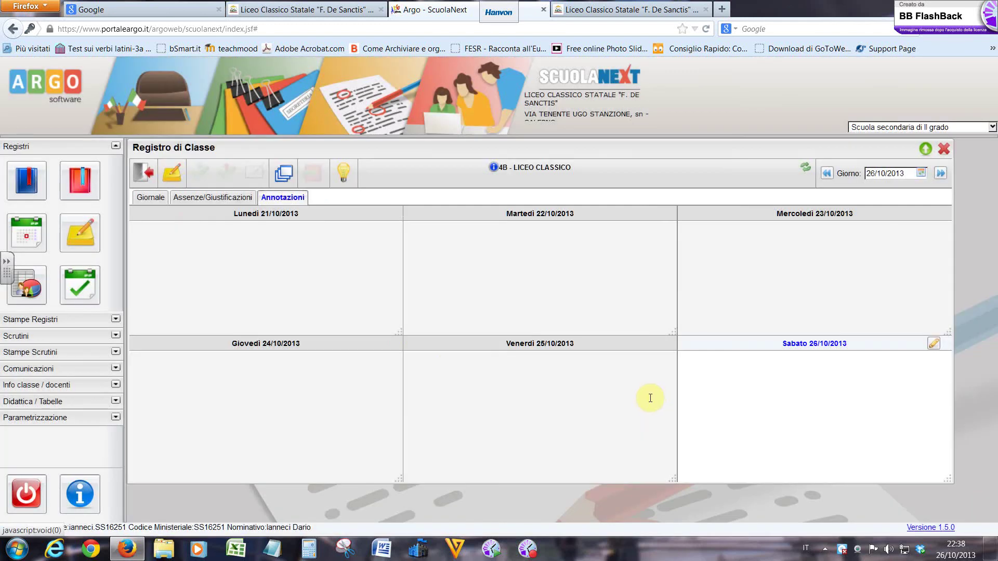
- Open a new appunto for 26/10/2013, review its description and date fields, and discard it without entering text
{"action": "left_click", "coordinate": [172, 175]}
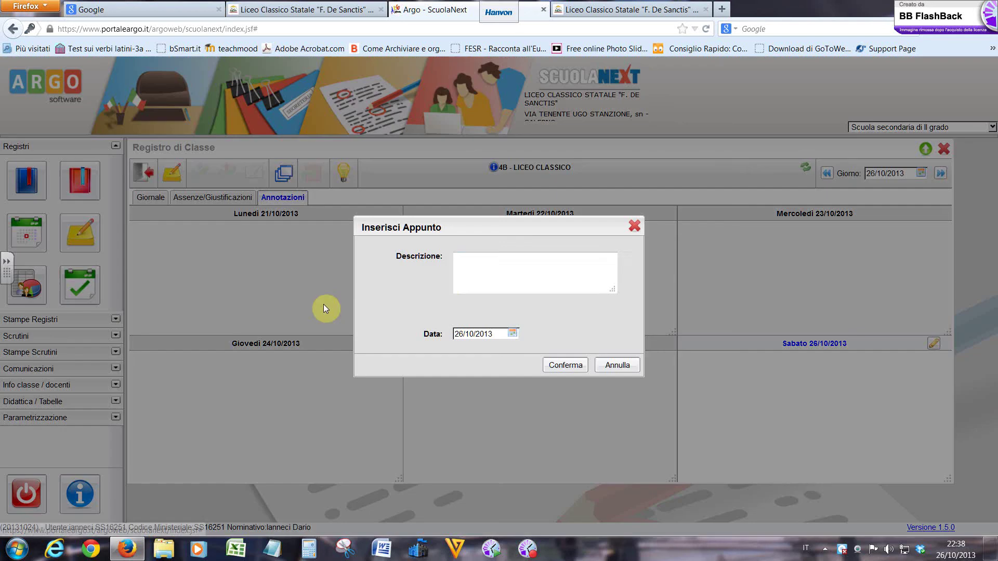
{"action": "left_click", "coordinate": [488, 270]}
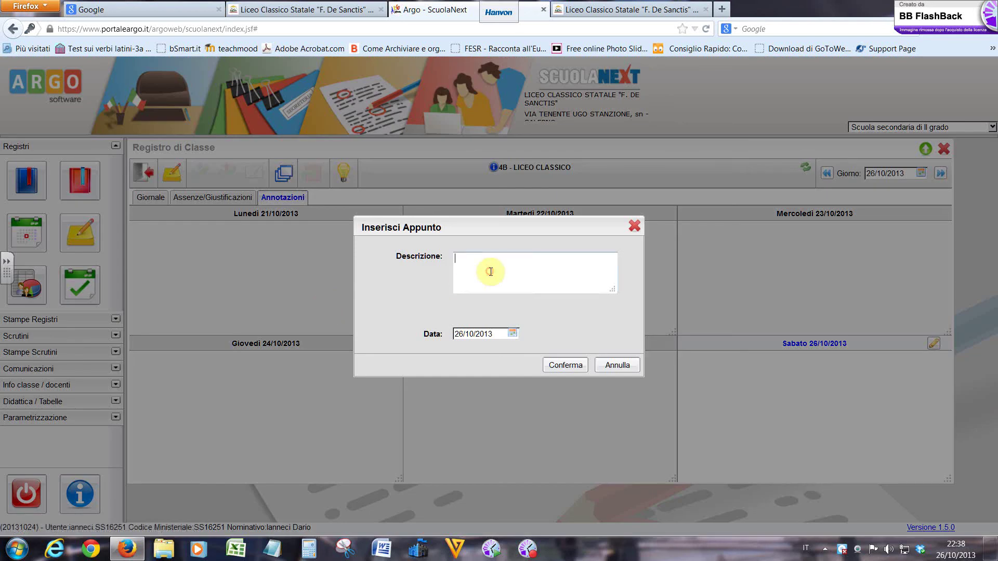
{"action": "left_click_drag", "start_coordinate": [488, 230], "coordinate": [509, 210]}
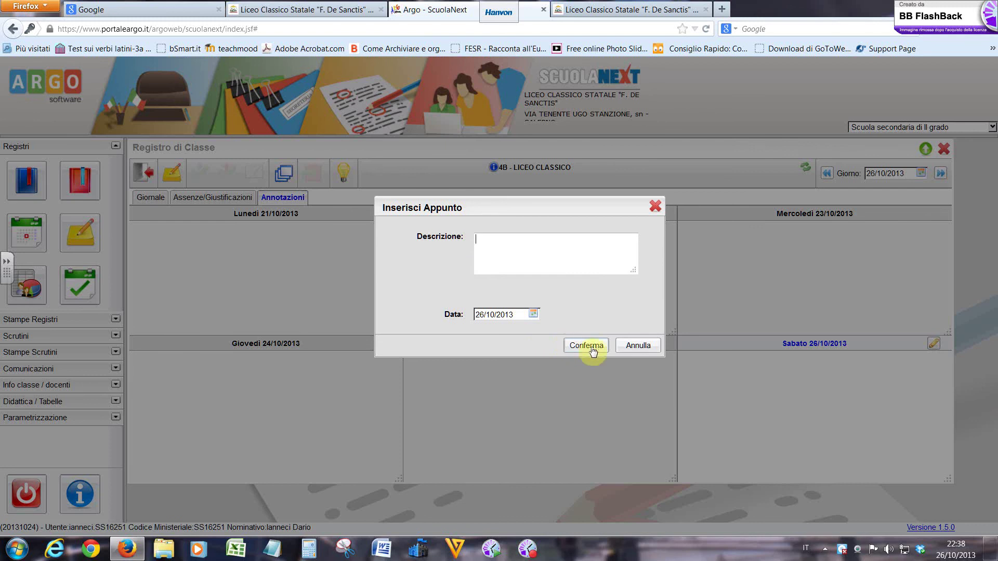
{"action": "left_click", "coordinate": [630, 348]}
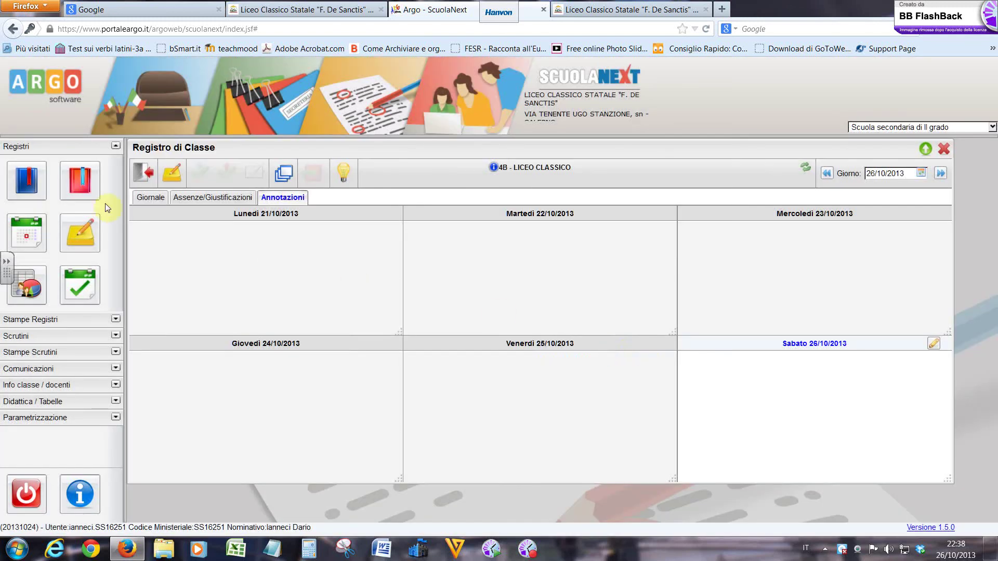
- Open the red register from the Registri group
{"action": "left_click", "coordinate": [79, 195]}
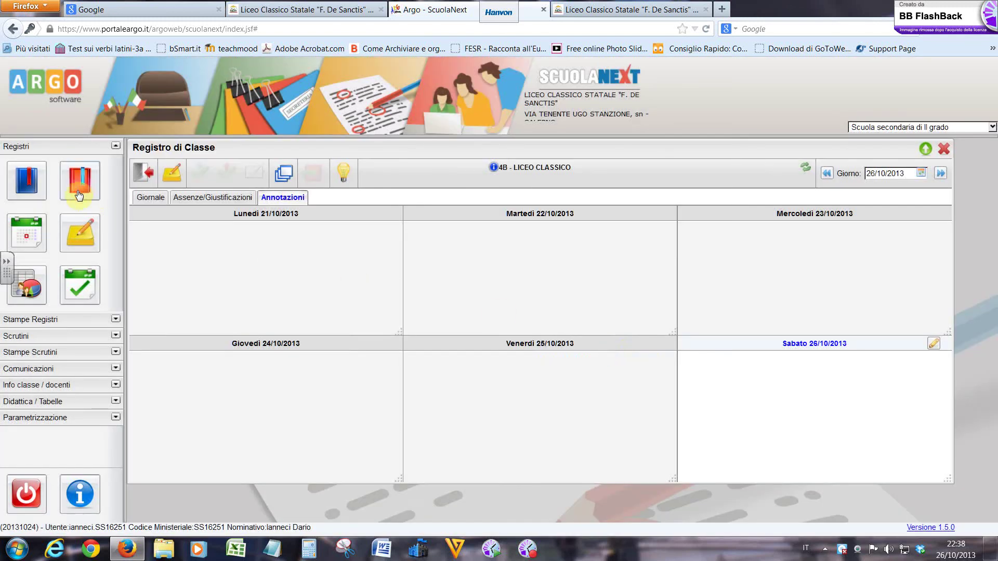